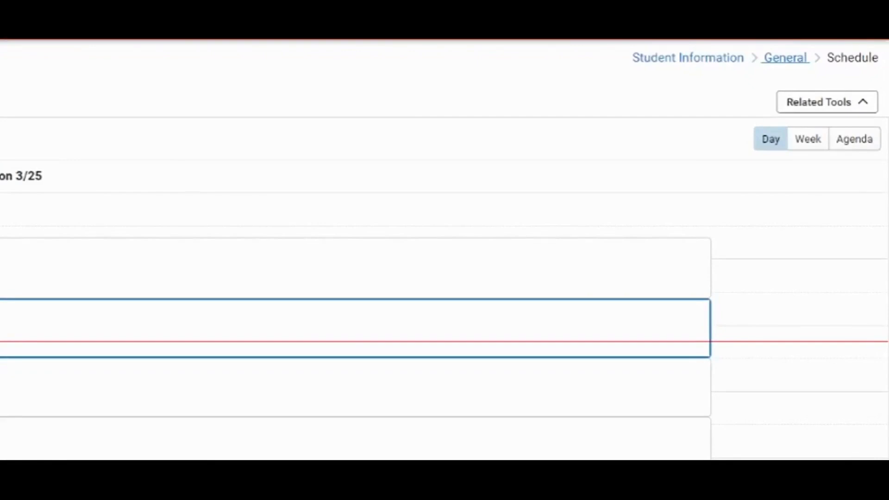
Open the student's Grades page from the General student information tools and show its related tools.
left_click(786, 58)
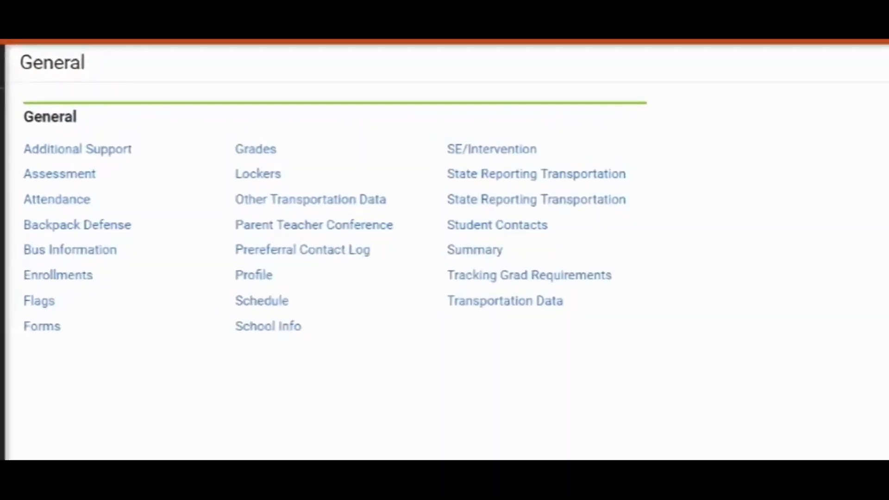
left_click(256, 150)
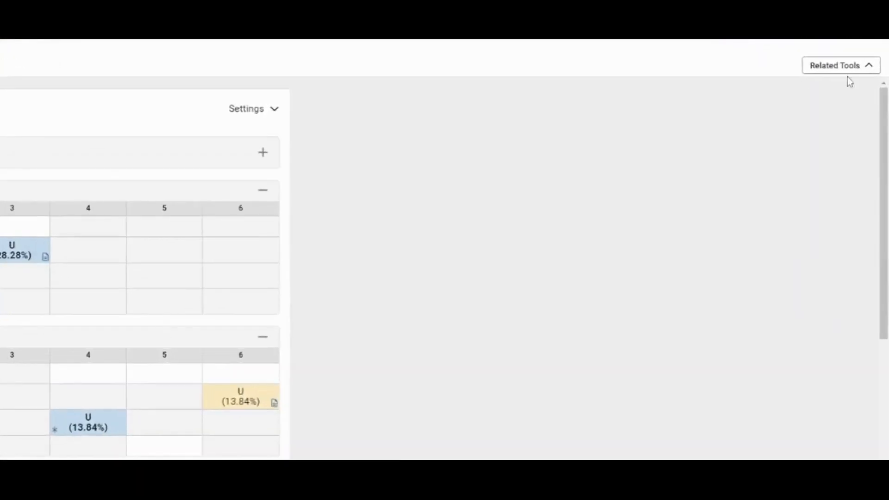
left_click(864, 70)
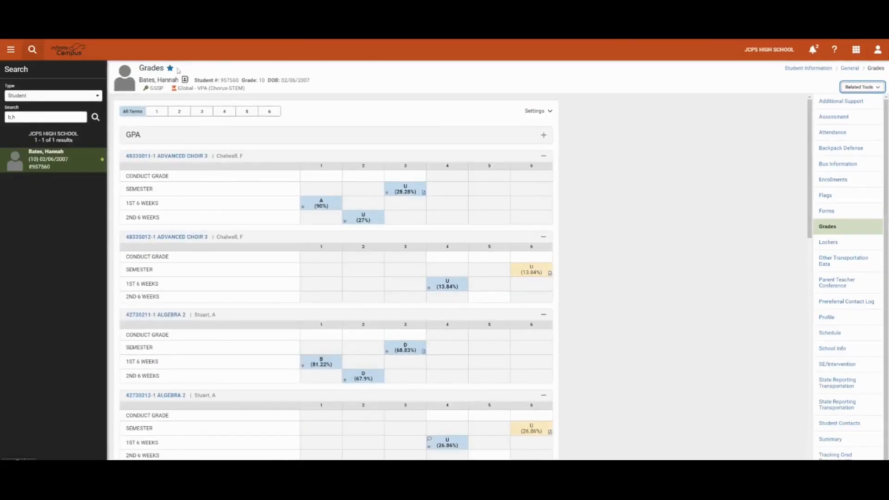
Find the Seating Charts tool by searching tools for "seating chart", open it and mark it as a favorite.
left_click(84, 99)
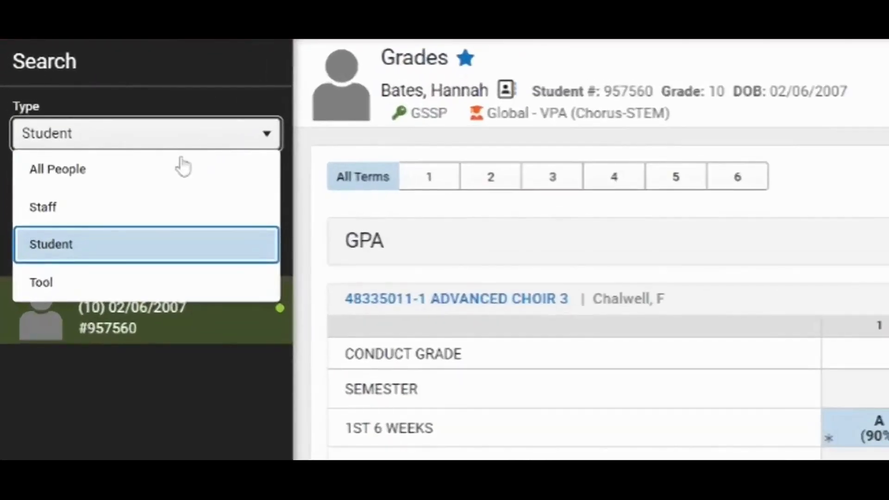
left_click(89, 285)
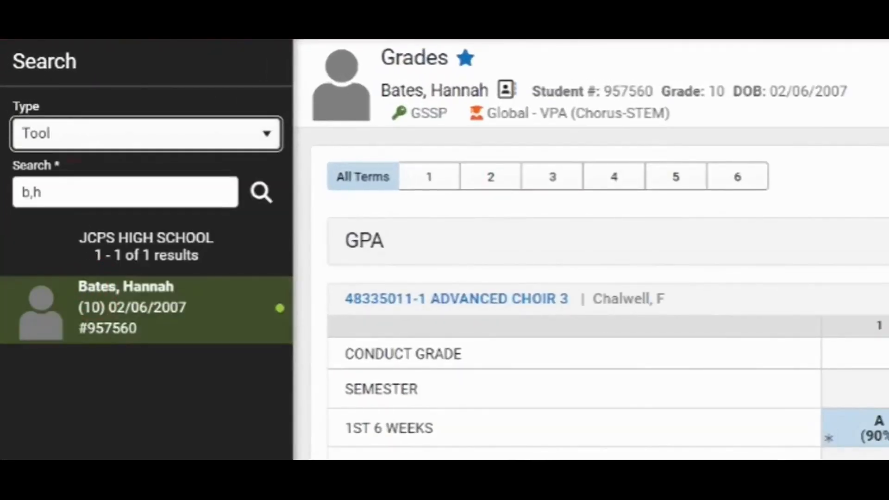
key("Tab")
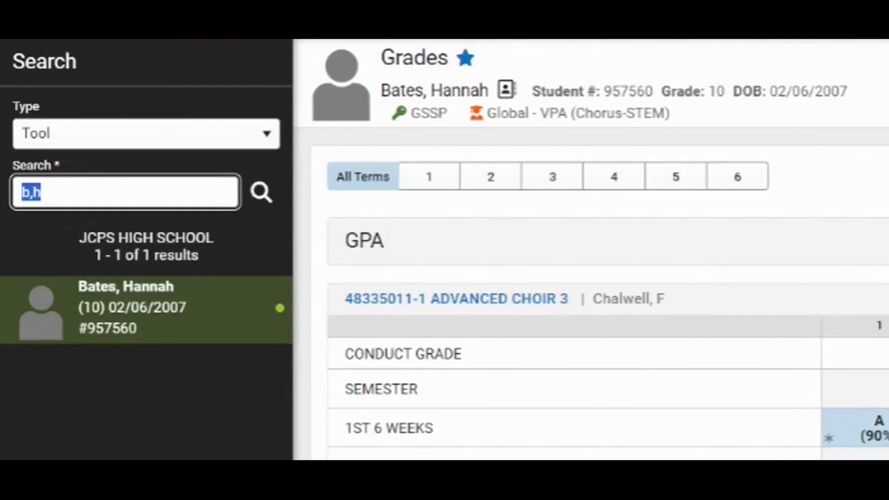
type("seating c")
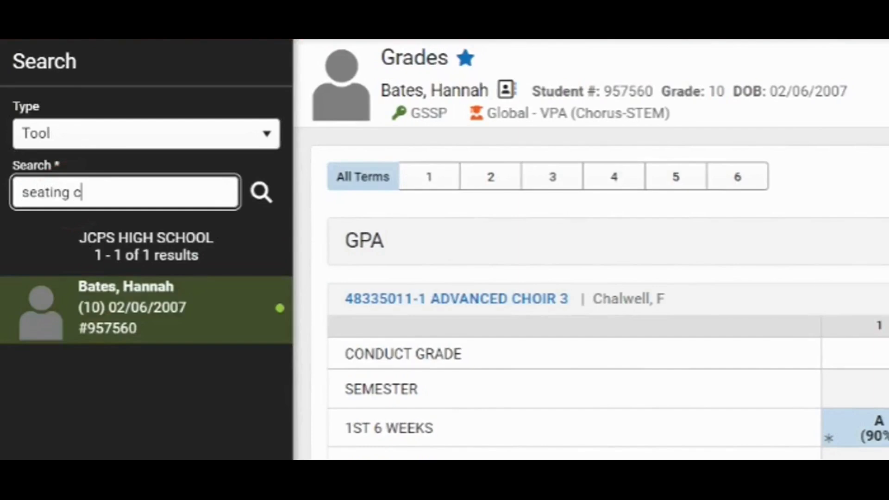
type("hart")
left_click(260, 197)
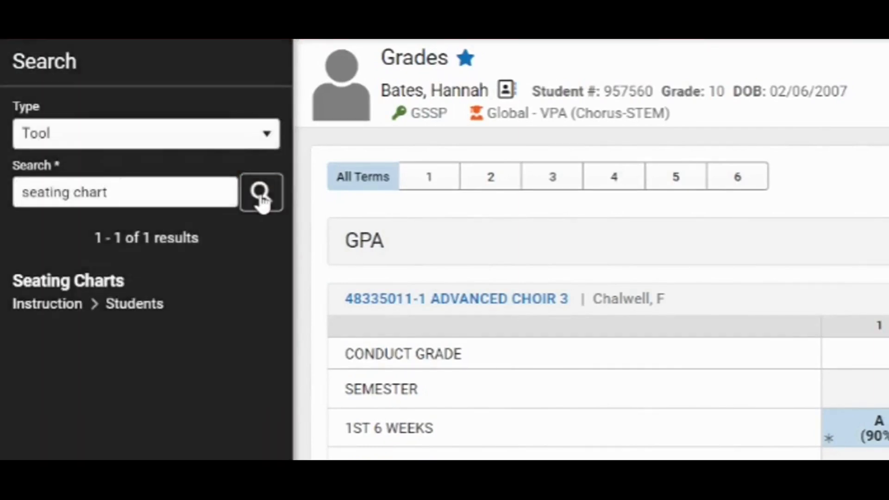
left_click(118, 309)
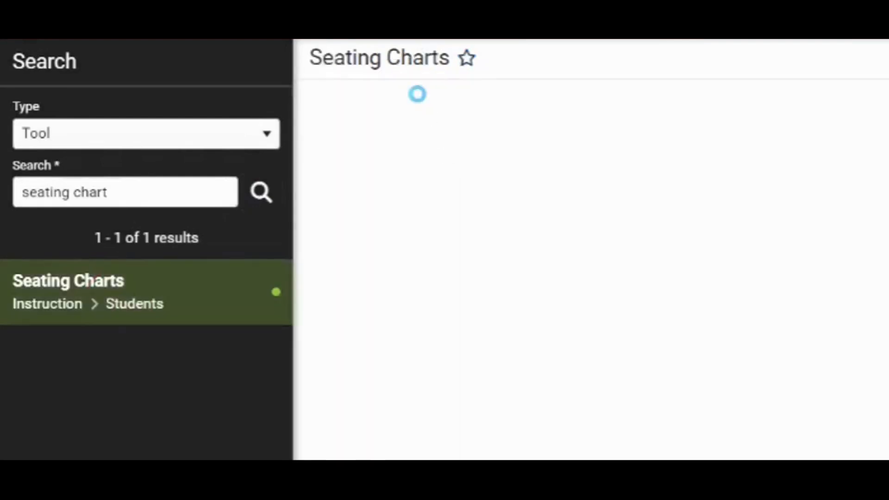
left_click(467, 59)
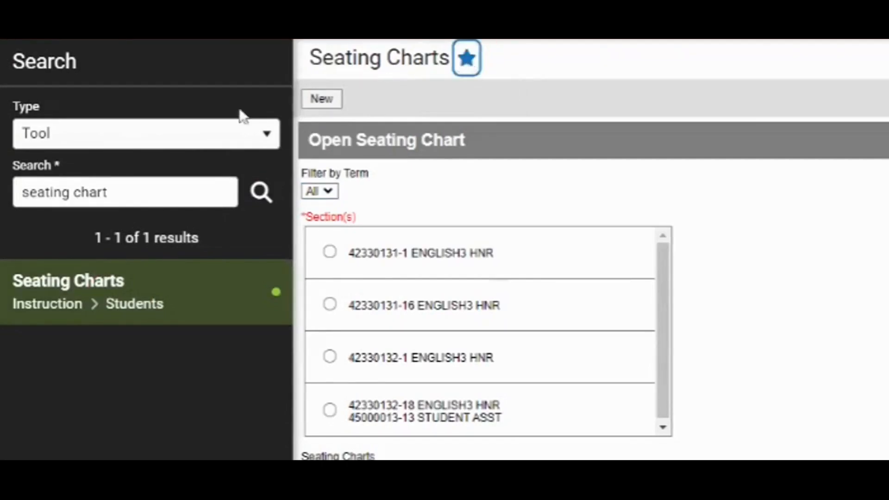
Search the tools for "contact".
triple_click(151, 190)
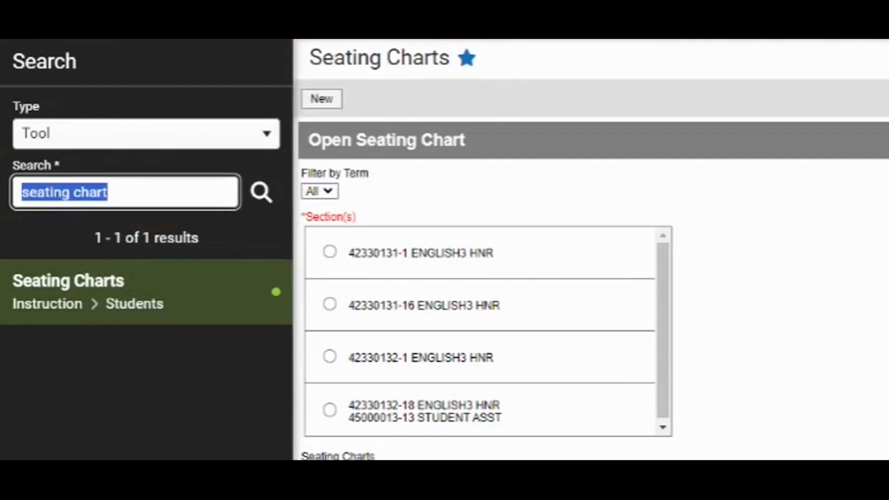
type("contact")
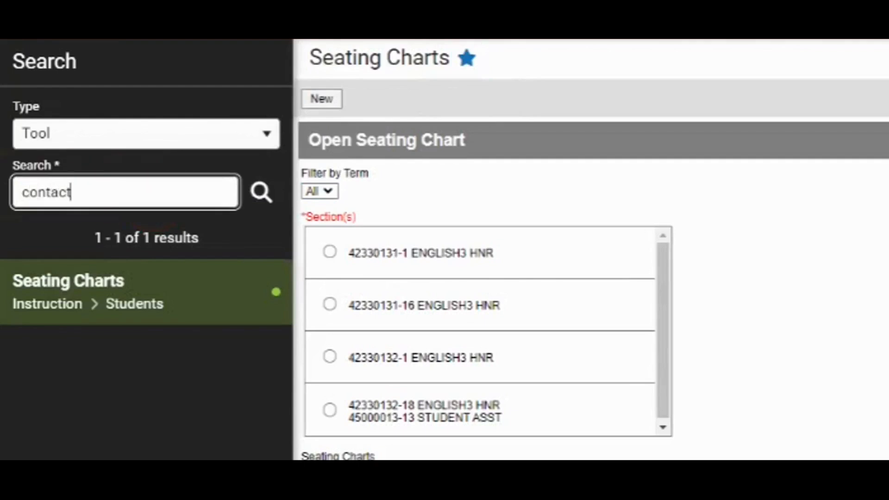
left_click(260, 193)
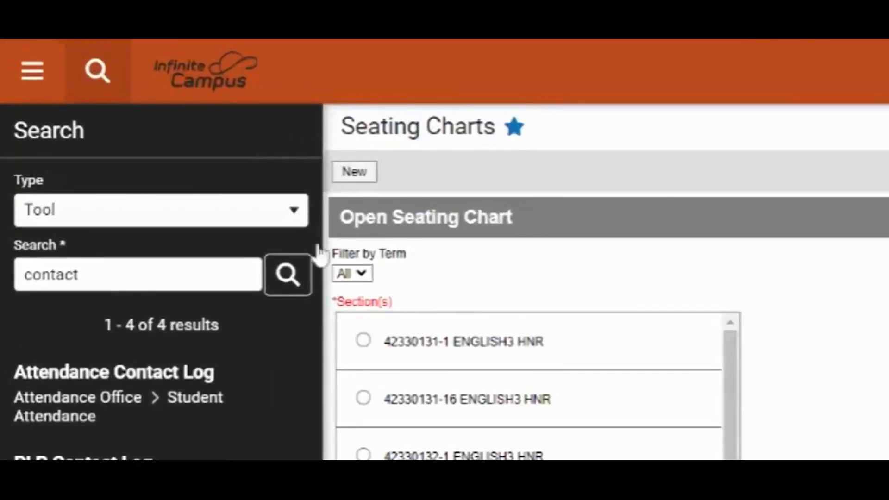
Leave Seating Charts for the Teaching Center and turn on Enable Classroom Navigation.
left_click(205, 79)
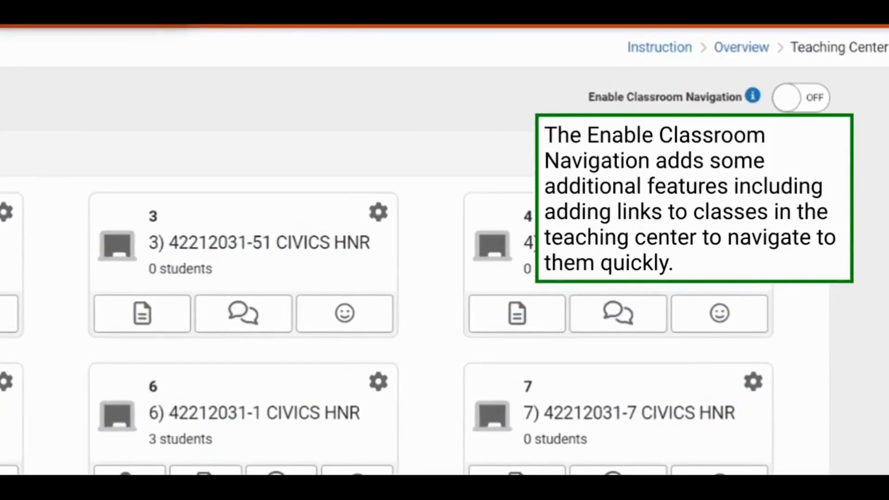
left_click(794, 98)
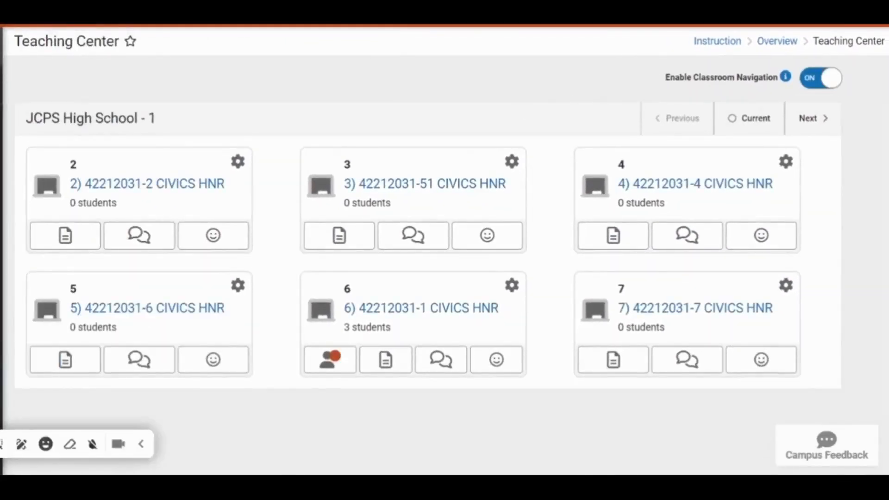
left_click_drag(0, 444, 43, 12)
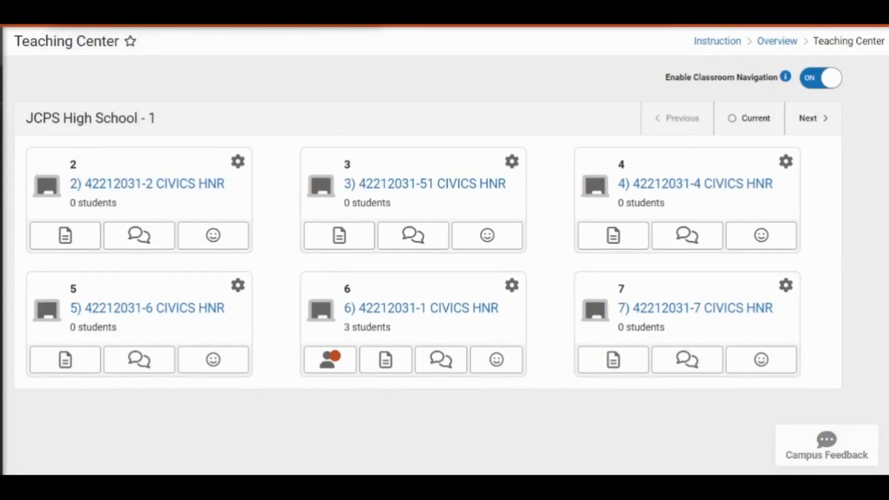
Rename the period 2 classroom as "Period 2 Civics HNR" and enable student questions for it.
left_click(238, 163)
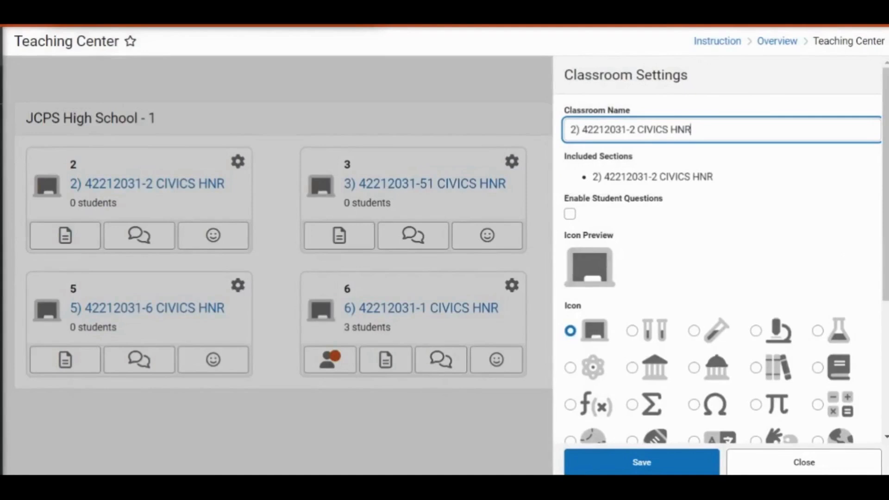
key("ctrl+a")
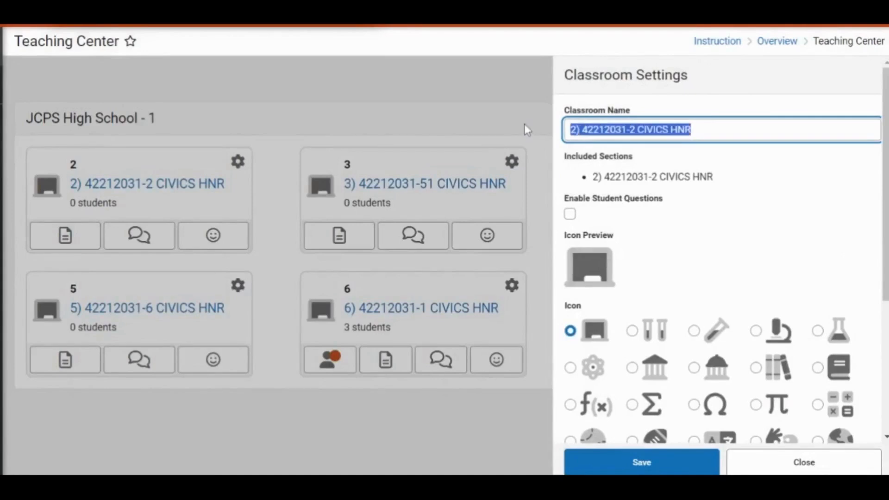
type("Period 2")
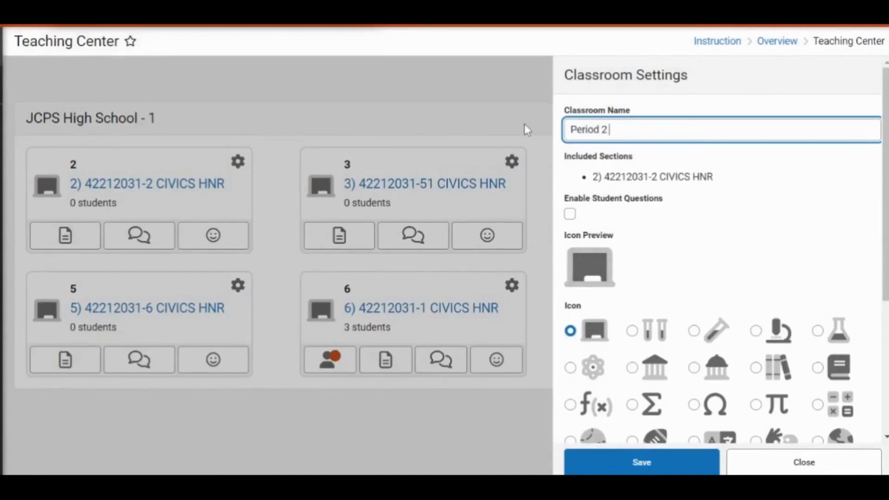
type(" Civics HNR")
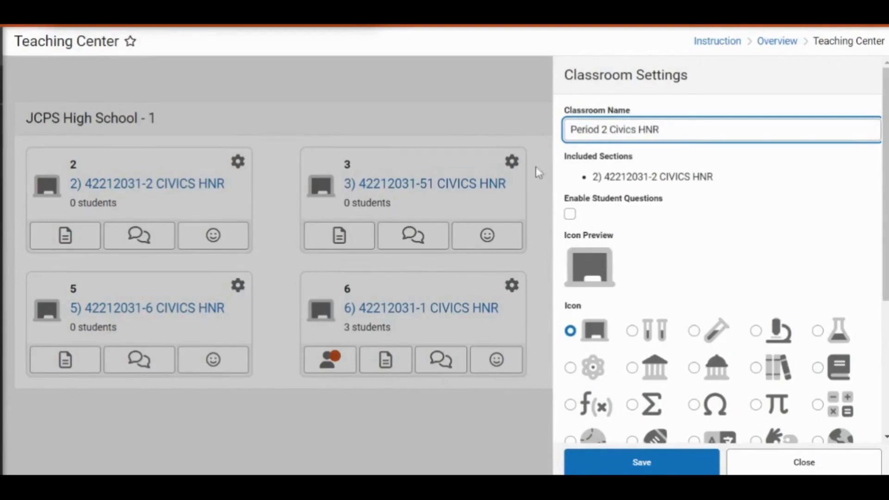
left_click(571, 216)
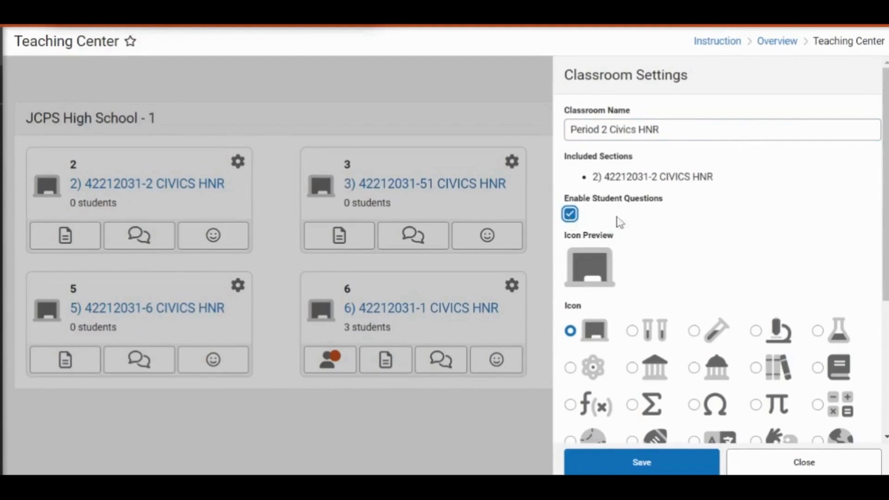
Give the period 2 classroom the flat-roofed columned building icon in light green and save its settings.
scroll(749, 223, "down", 3)
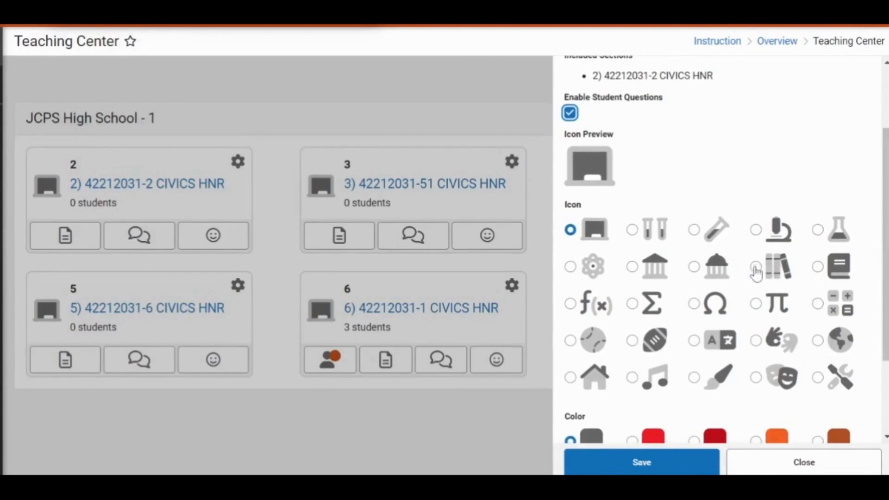
left_click(632, 267)
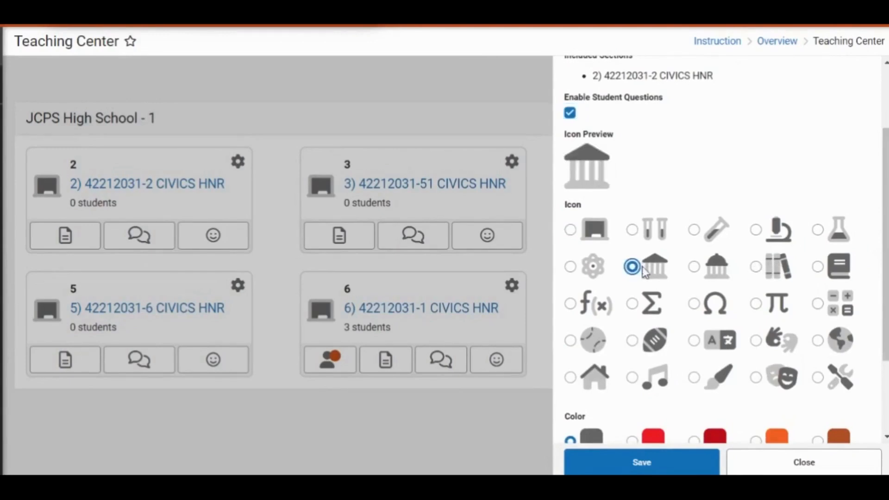
scroll(875, 317, "down", 3)
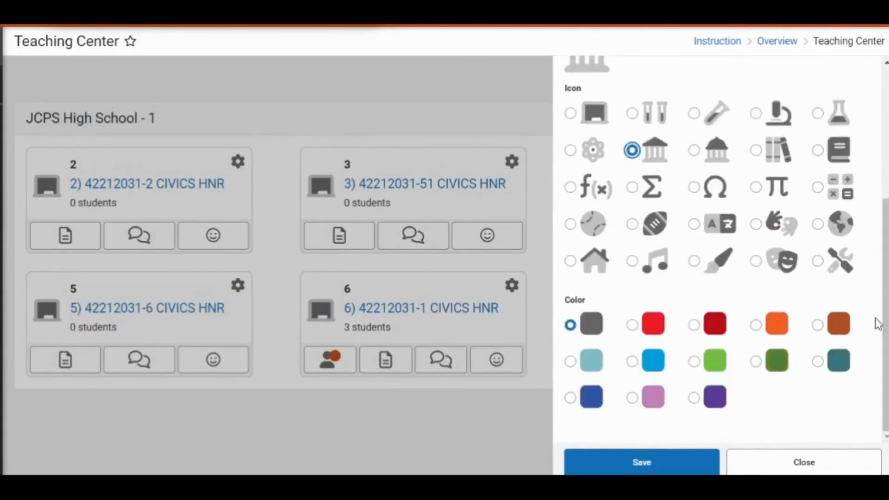
left_click(694, 361)
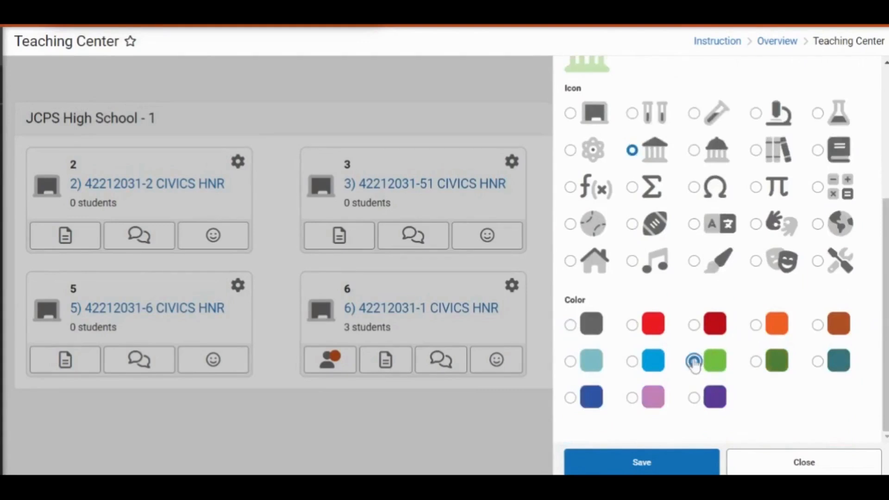
left_click(649, 468)
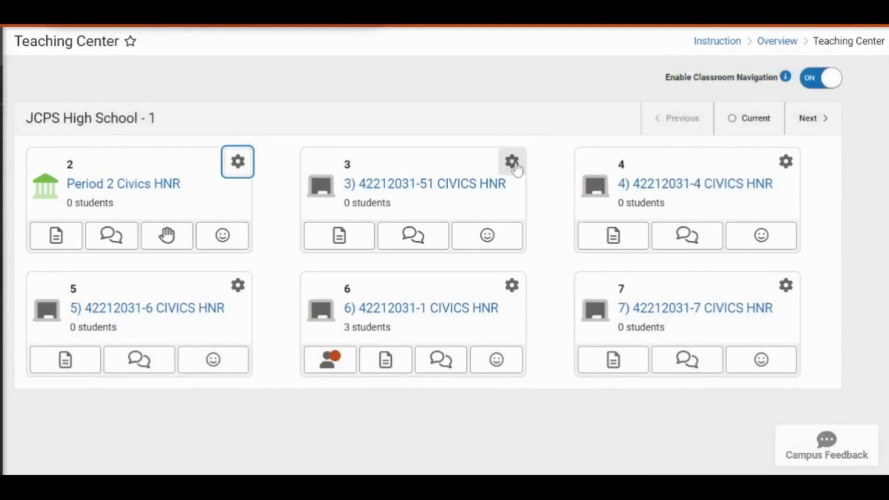
Enable student questions for the period 3 classroom and choose the domed building icon in bright blue.
left_click(512, 163)
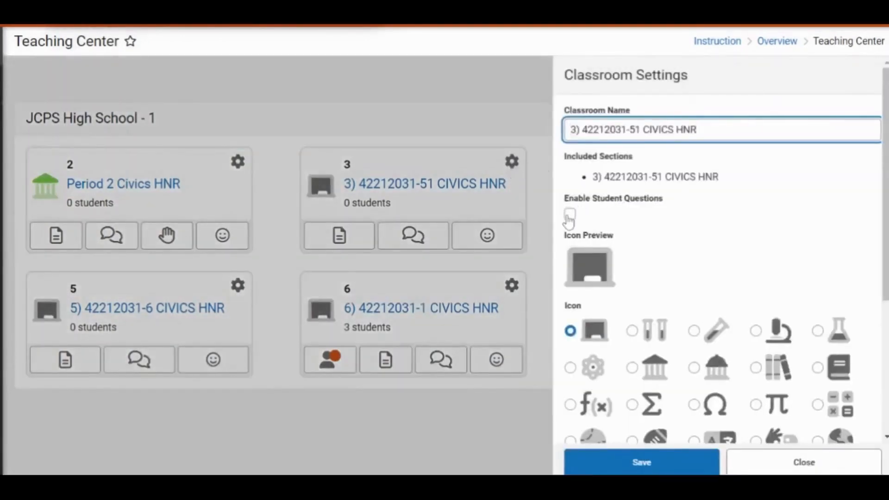
left_click(570, 214)
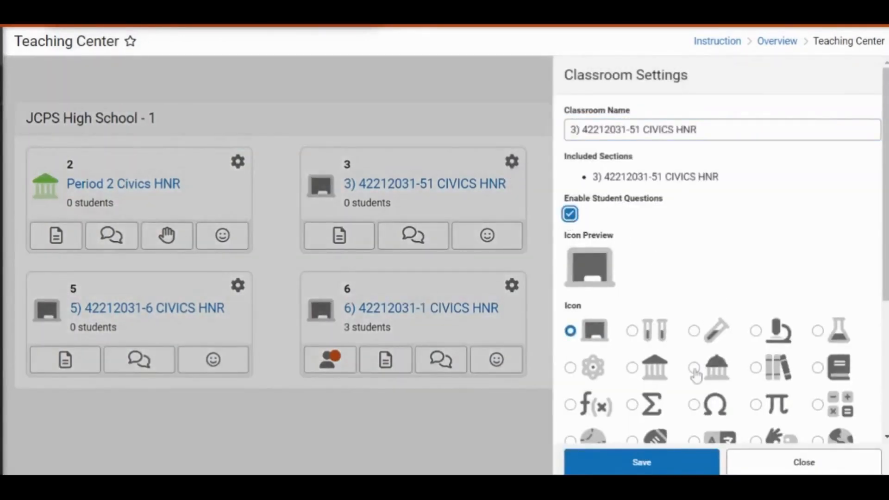
left_click(694, 369)
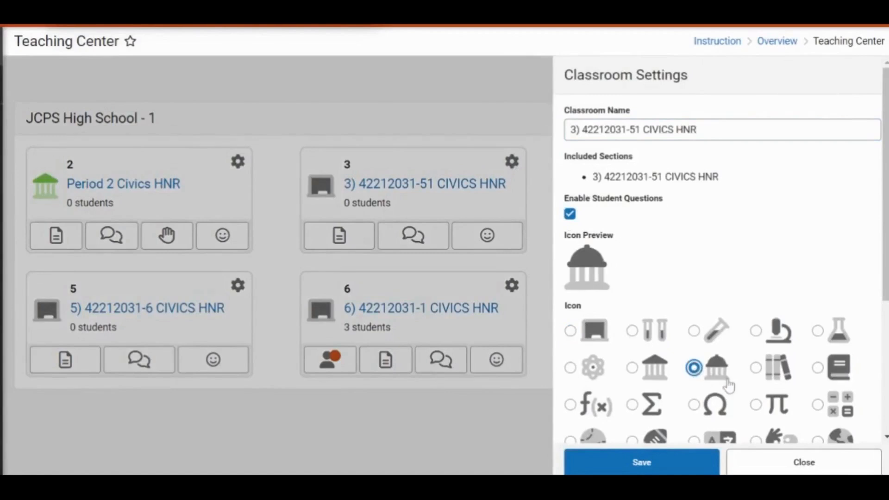
scroll(728, 386, "down", 5)
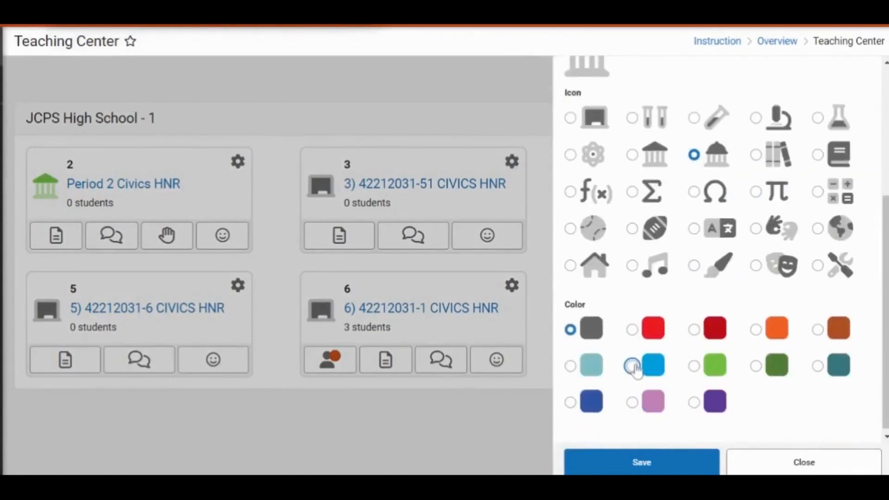
left_click(632, 366)
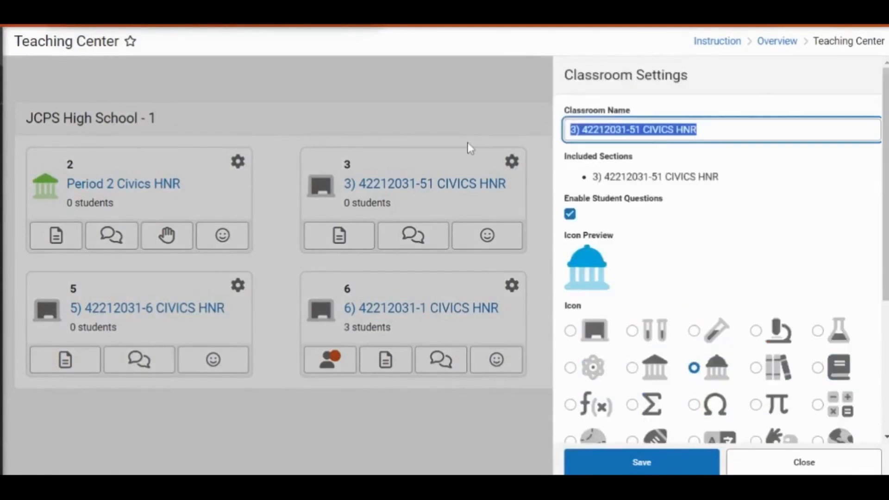
Rename the period 3 classroom as "Period 3 Civics HNR" and save its settings.
type("Period 3 ")
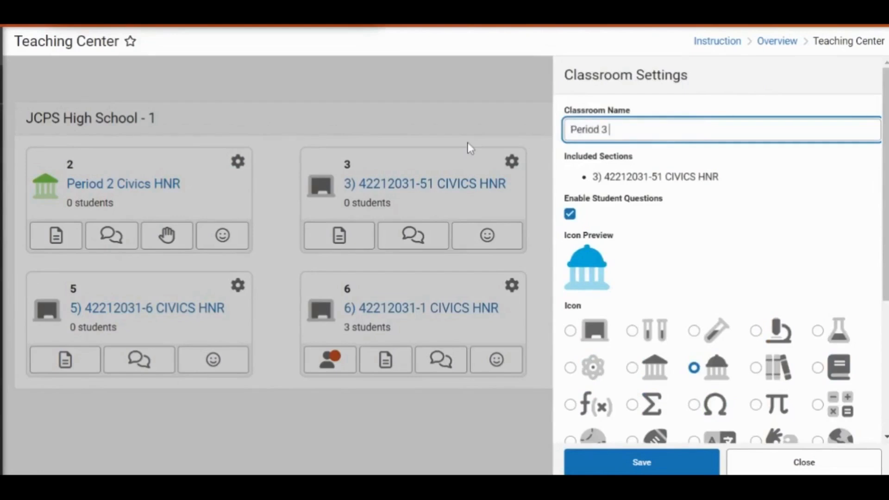
type("Civics HNR")
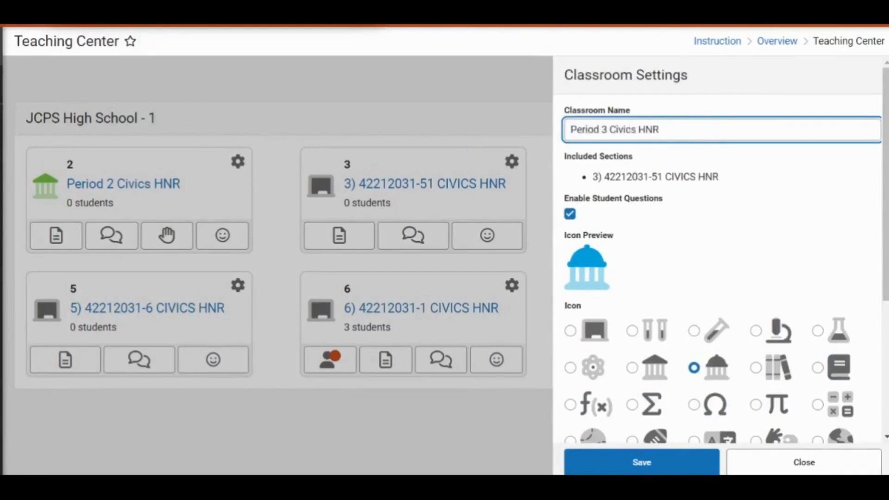
left_click(642, 464)
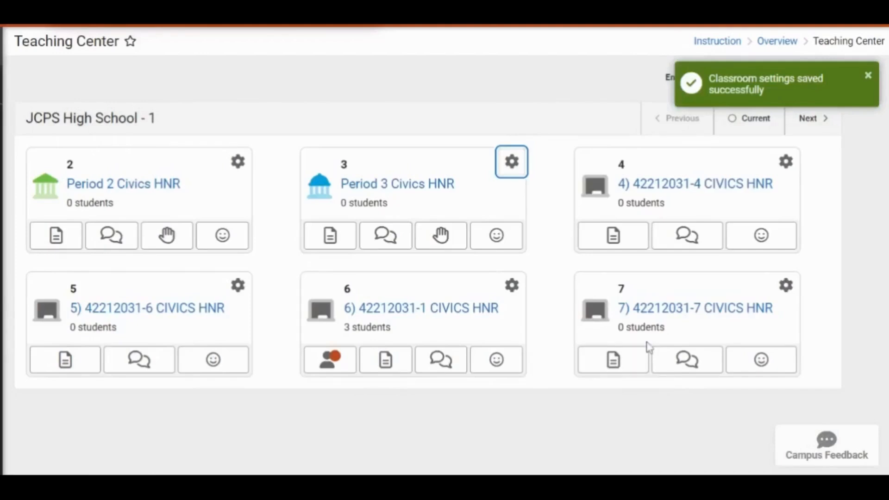